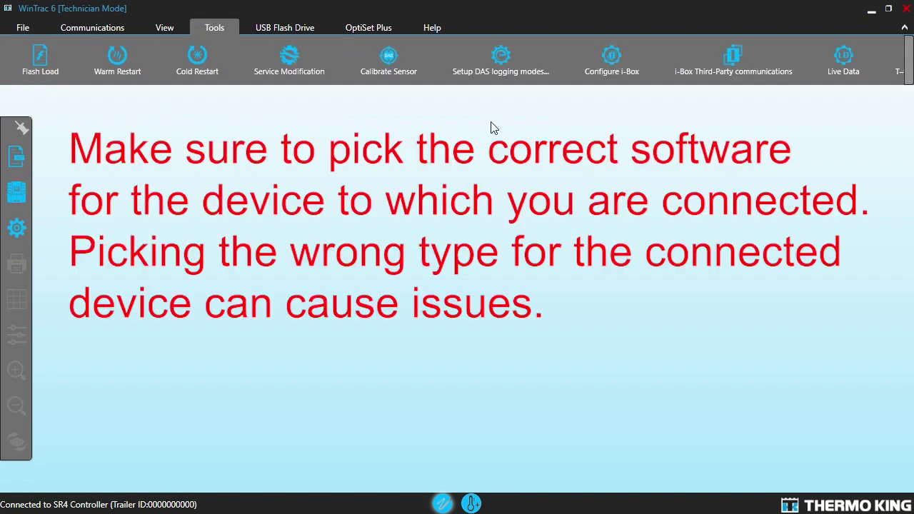
Start a Flash Load for a Single Temp Controller
{"action": "left_click", "coordinate": [40, 57]}
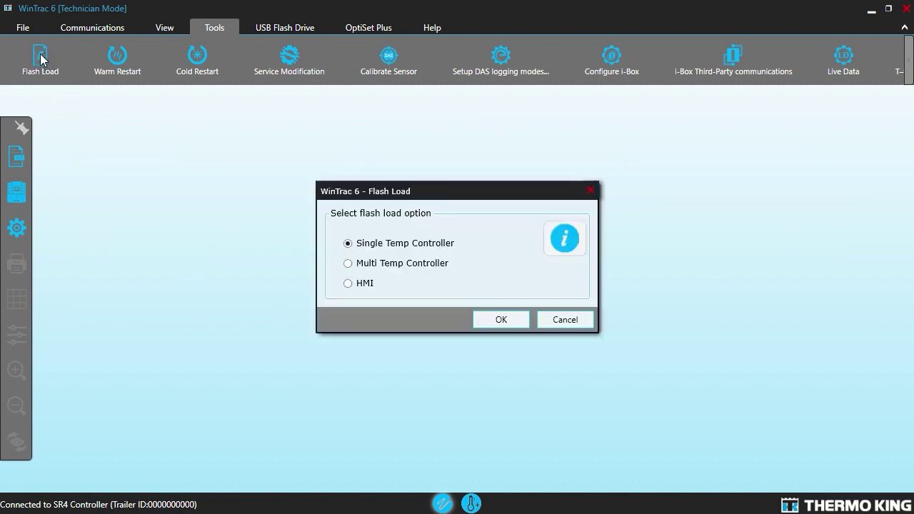
{"action": "left_click", "coordinate": [502, 319]}
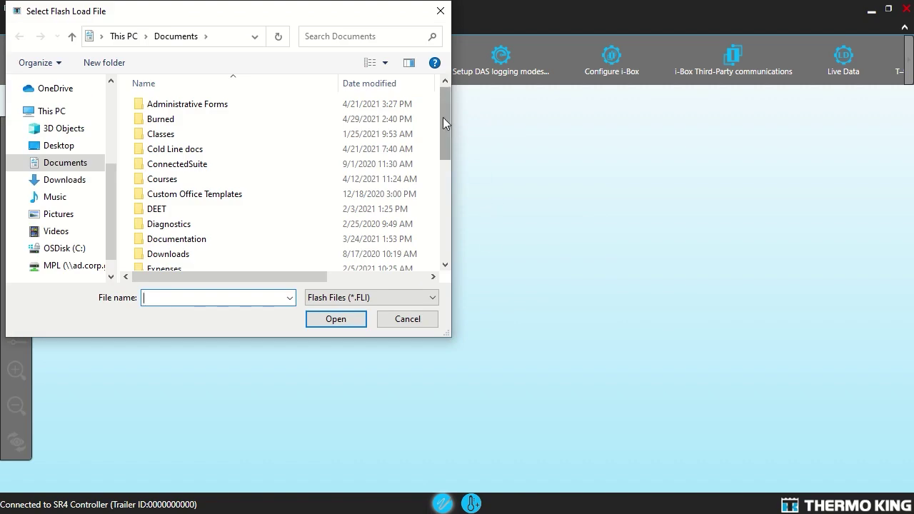
{"action": "scroll", "coordinate": [443, 123], "scroll_direction": "down", "scroll_amount": 1}
{"action": "left_click_drag", "start_coordinate": [442, 120], "coordinate": [445, 202]}
Load Version_BA50_Build_0531.fli from Software\Unit Software\Demonstration\Micro Code BA50
{"action": "double_click", "coordinate": [179, 216]}
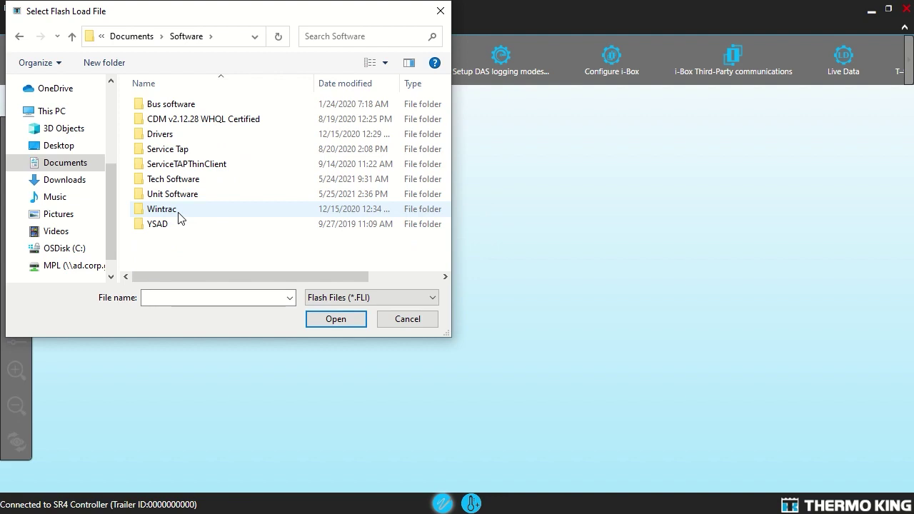
{"action": "double_click", "coordinate": [165, 198]}
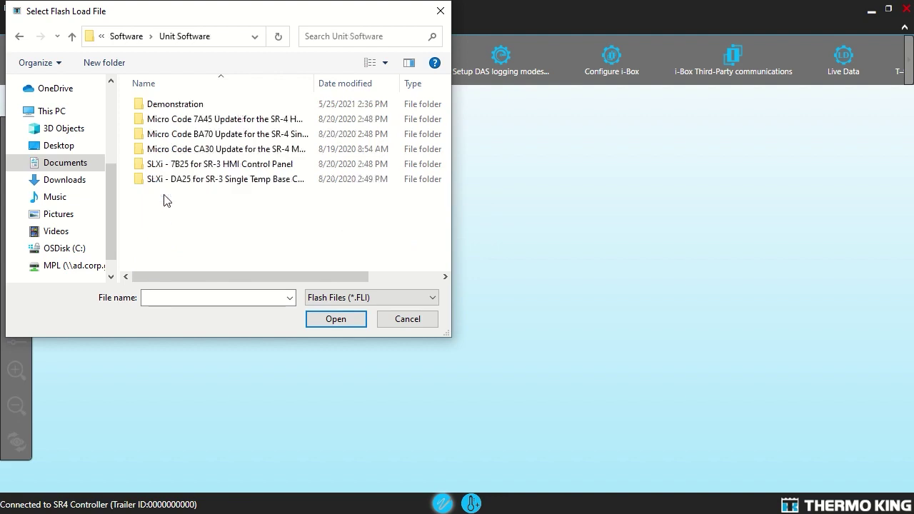
{"action": "double_click", "coordinate": [163, 105]}
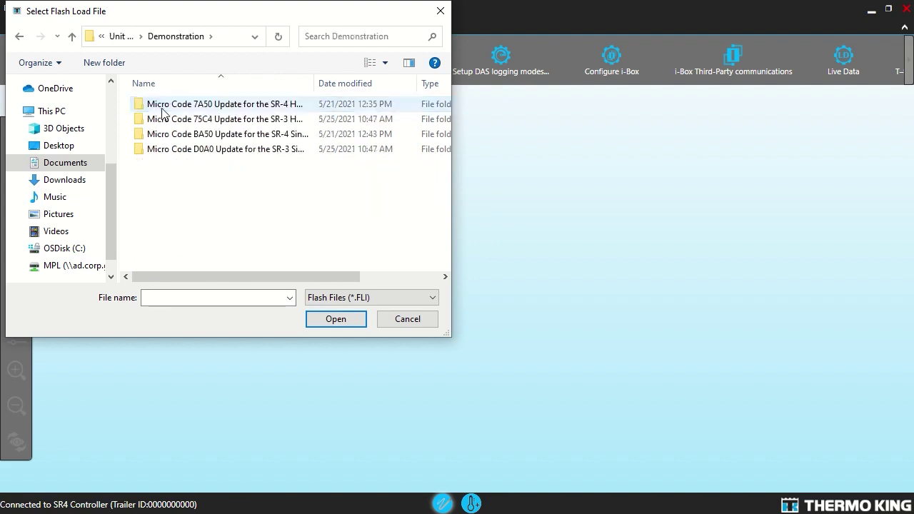
{"action": "double_click", "coordinate": [178, 134]}
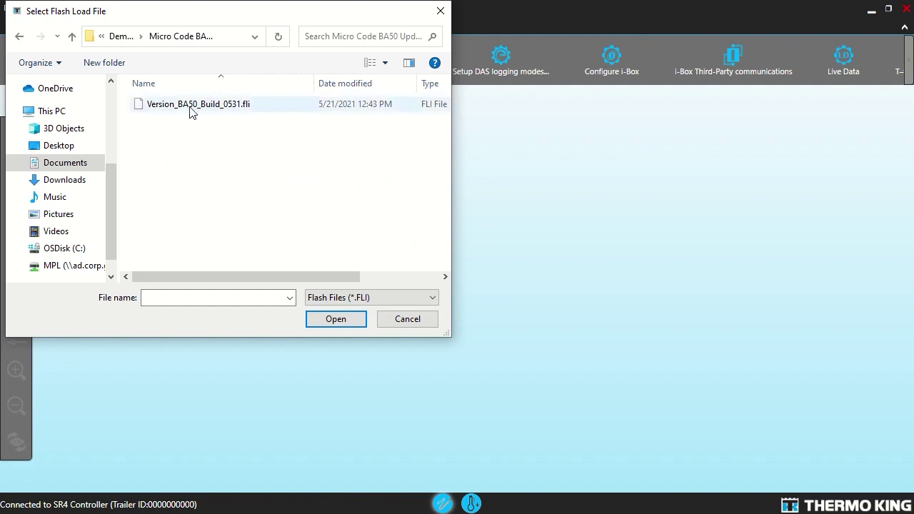
{"action": "left_click", "coordinate": [191, 107]}
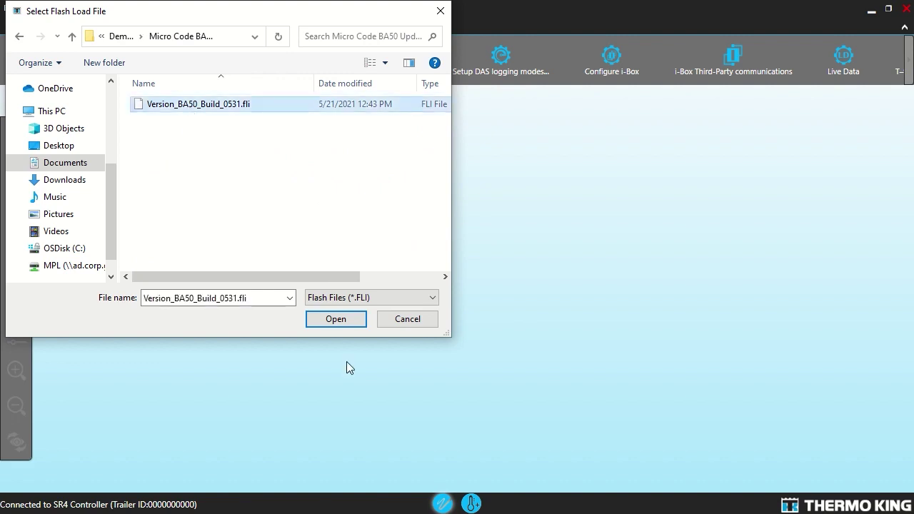
{"action": "left_click", "coordinate": [337, 321]}
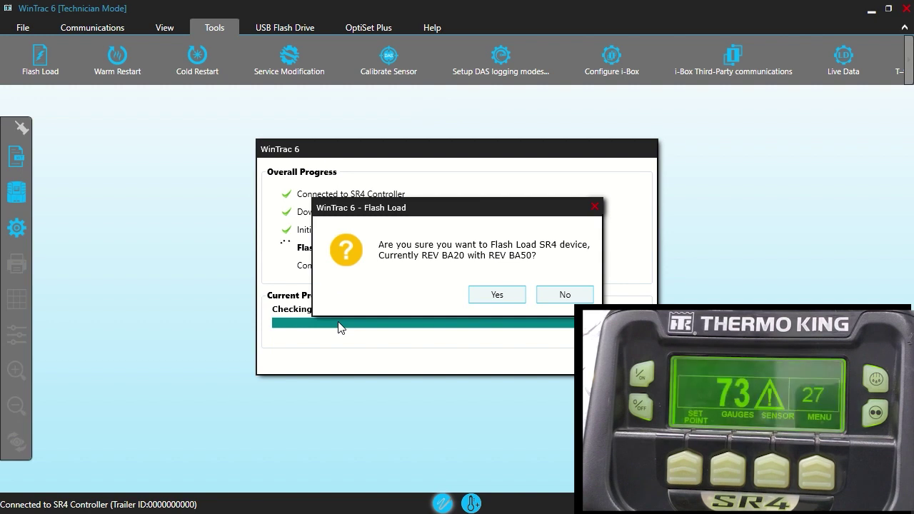
Approve the BA20-to-BA50 revision change and let the controller flash complete
{"action": "left_click", "coordinate": [500, 295]}
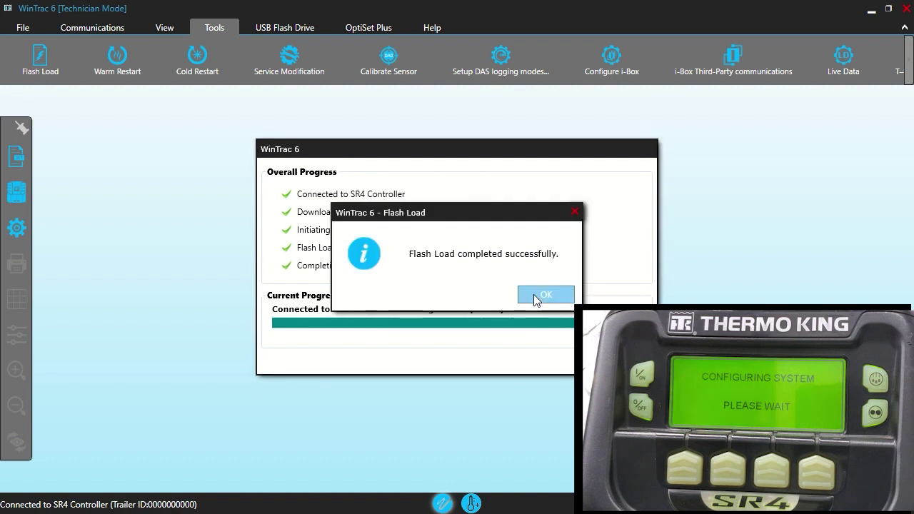
Dismiss the completed message and start a new Flash Load for the HMI
{"action": "left_click", "coordinate": [535, 295]}
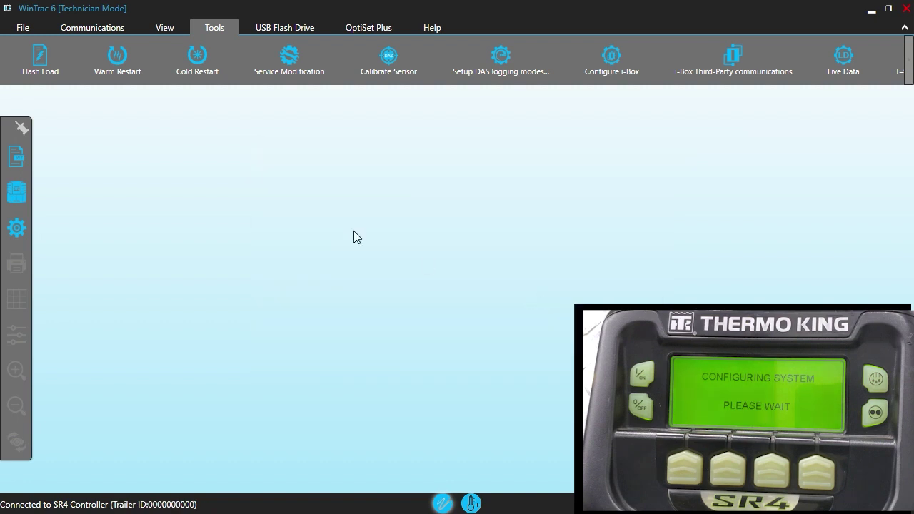
{"action": "left_click", "coordinate": [40, 64]}
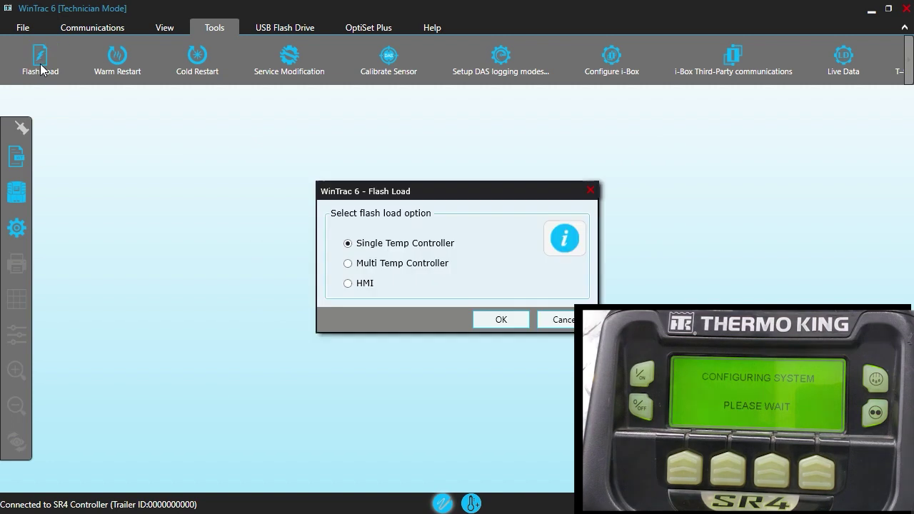
{"action": "left_click", "coordinate": [349, 284]}
{"action": "left_click", "coordinate": [501, 319]}
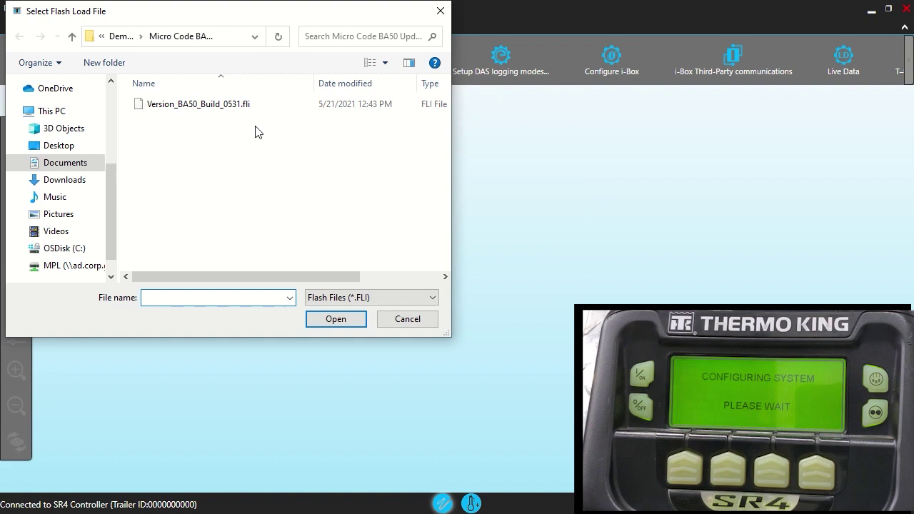
Load version7A50_Build0158.fli from the Demonstration\Micro Code 7A50 folder
{"action": "left_click", "coordinate": [72, 36]}
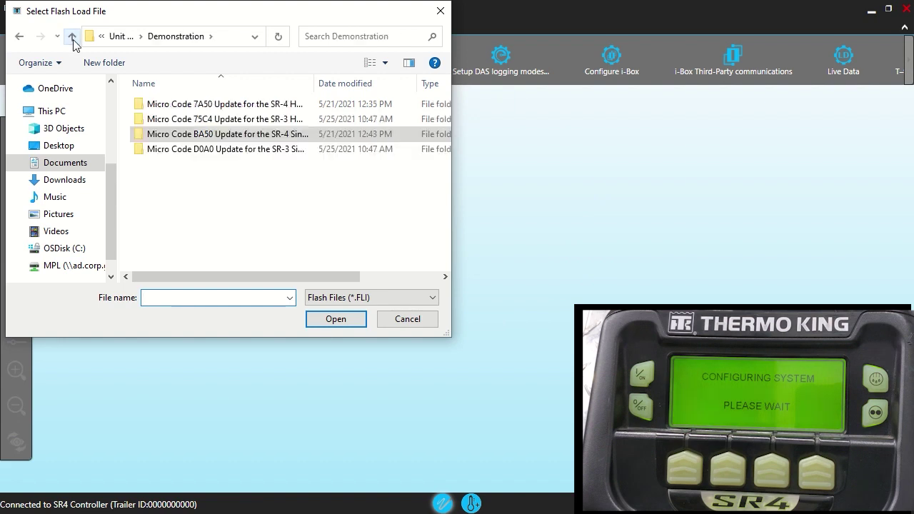
{"action": "double_click", "coordinate": [201, 104]}
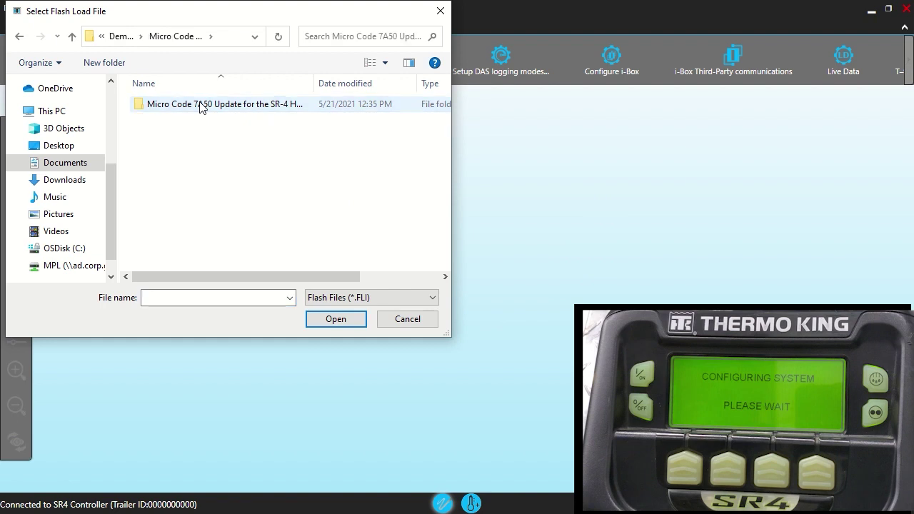
{"action": "left_click", "coordinate": [201, 104]}
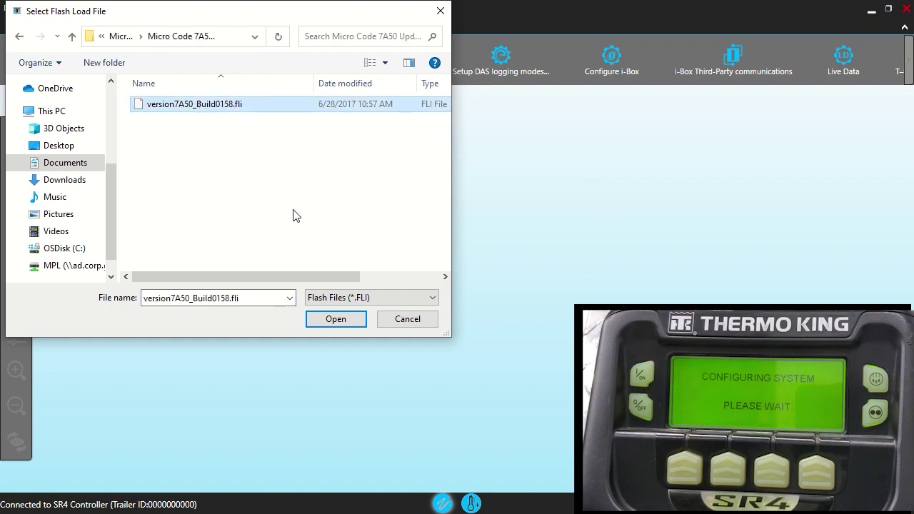
{"action": "left_click", "coordinate": [333, 325]}
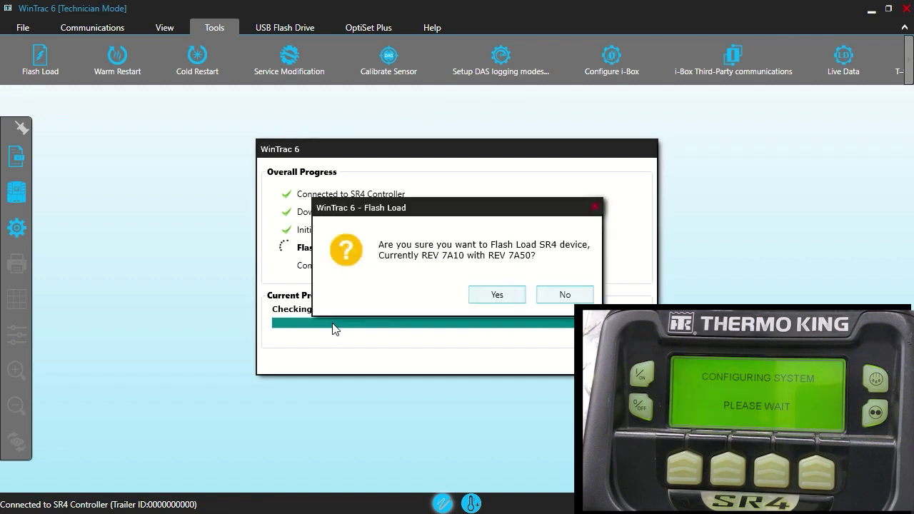
Approve the HMI change from 7A10 to 7A50 and let the flash finish
{"action": "left_click", "coordinate": [501, 295]}
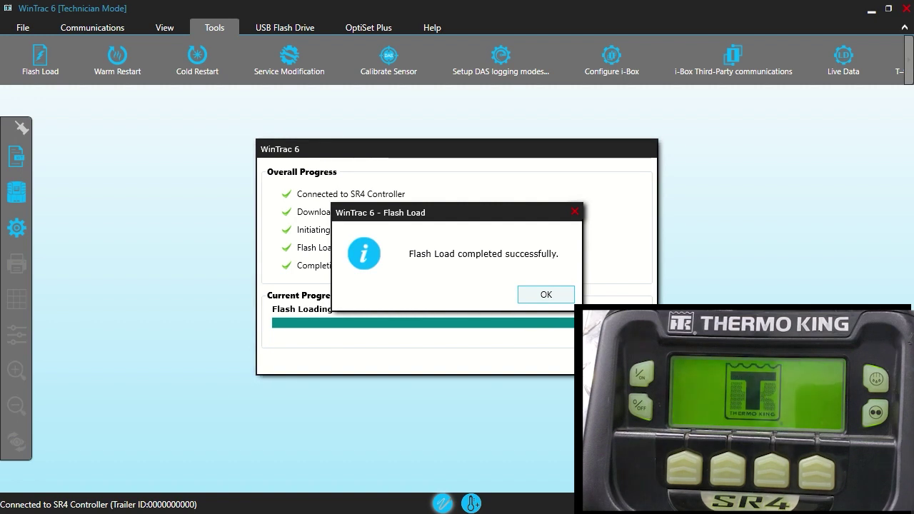
{"action": "left_click", "coordinate": [544, 296]}
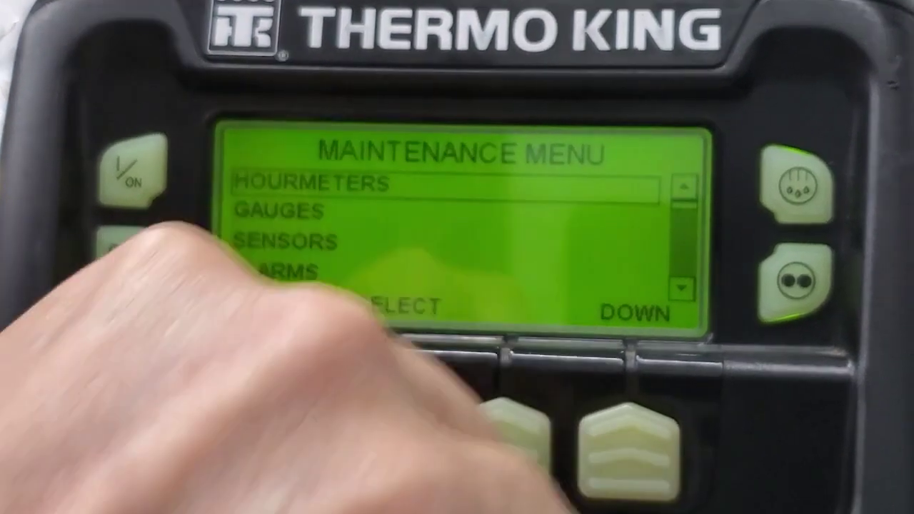
Open Software Revision from the Maintenance Menu, showing display 7A50 and controller BA50
{"action": "key", "text": "Down"}
{"action": "key", "text": "Down"}
{"action": "key", "text": "Down"}
{"action": "key", "text": "Down"}
{"action": "key", "text": "Down"}
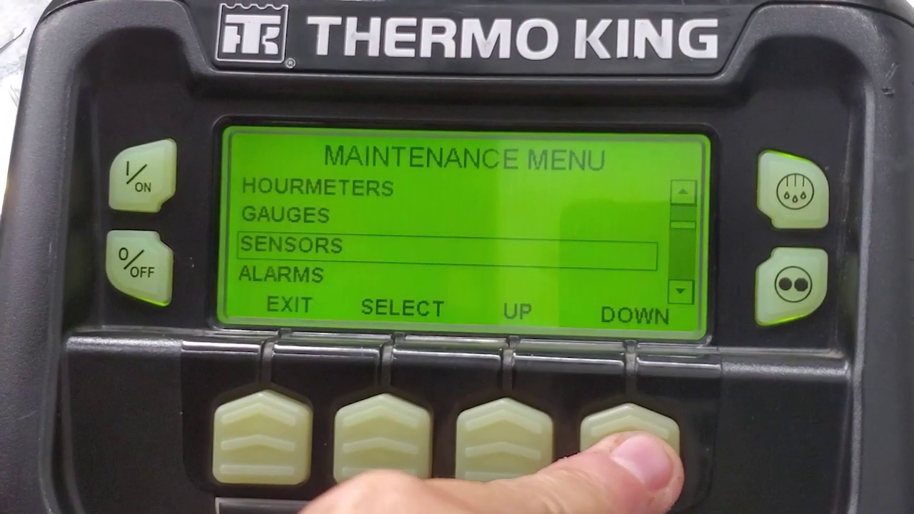
{"action": "key", "text": "Down"}
{"action": "key", "text": "Down"}
{"action": "key", "text": "Down"}
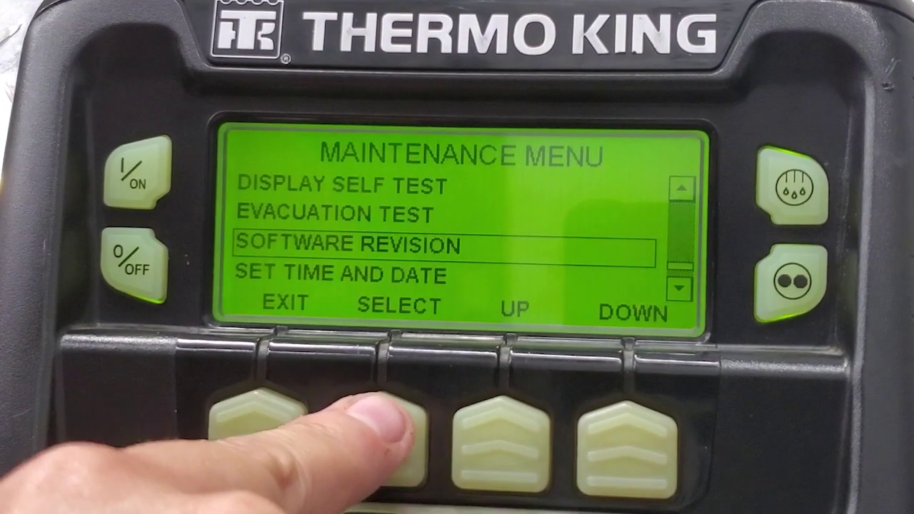
{"action": "key", "text": "Return"}
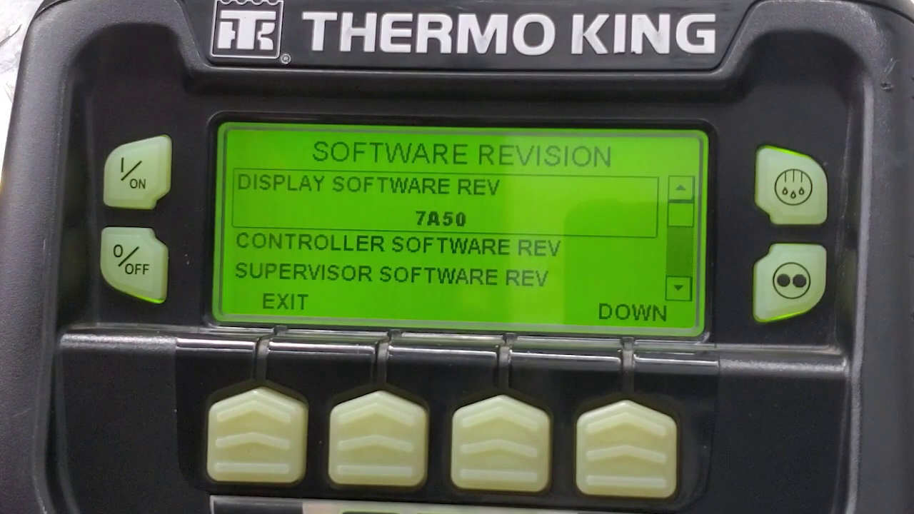
{"action": "left_click", "coordinate": [626, 446]}
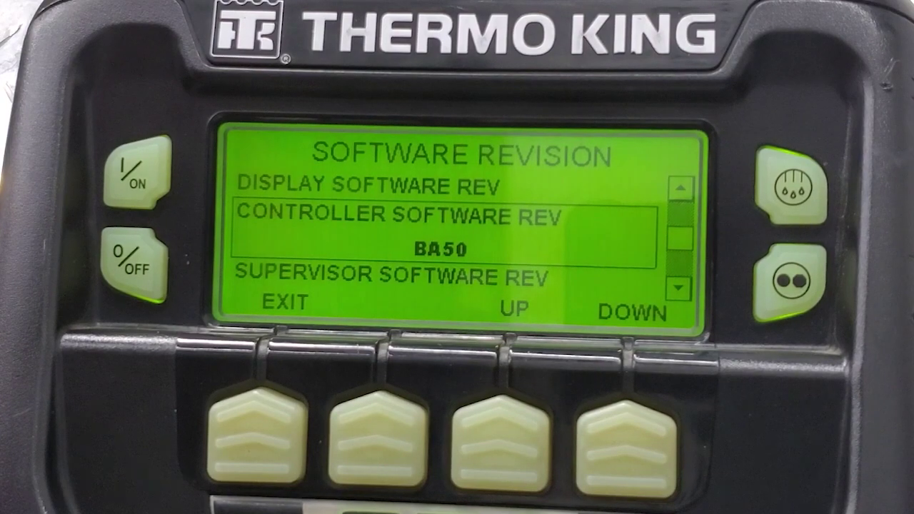